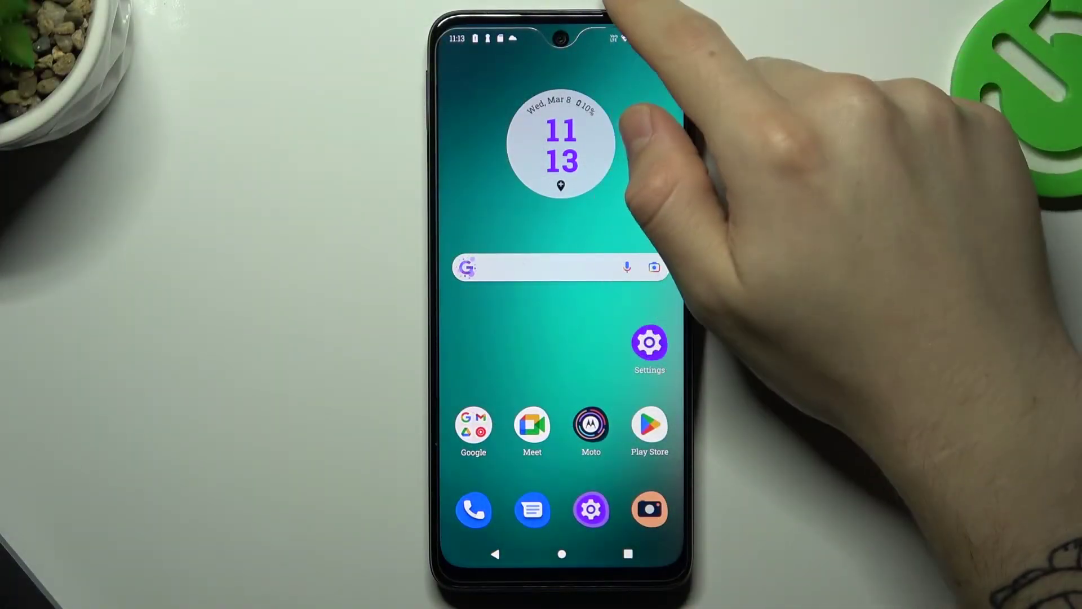
- Fully expand quick settings and page over to the tile page containing Screen Cast
left_click_drag(616, 38, 616, 339)
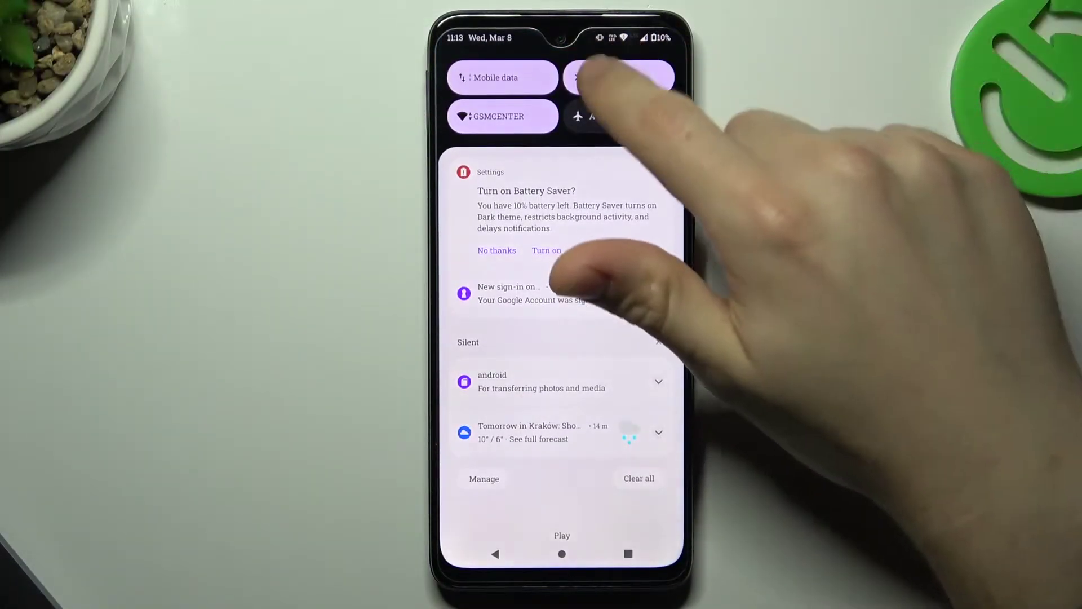
left_click_drag(604, 60, 604, 338)
left_click_drag(660, 220, 508, 221)
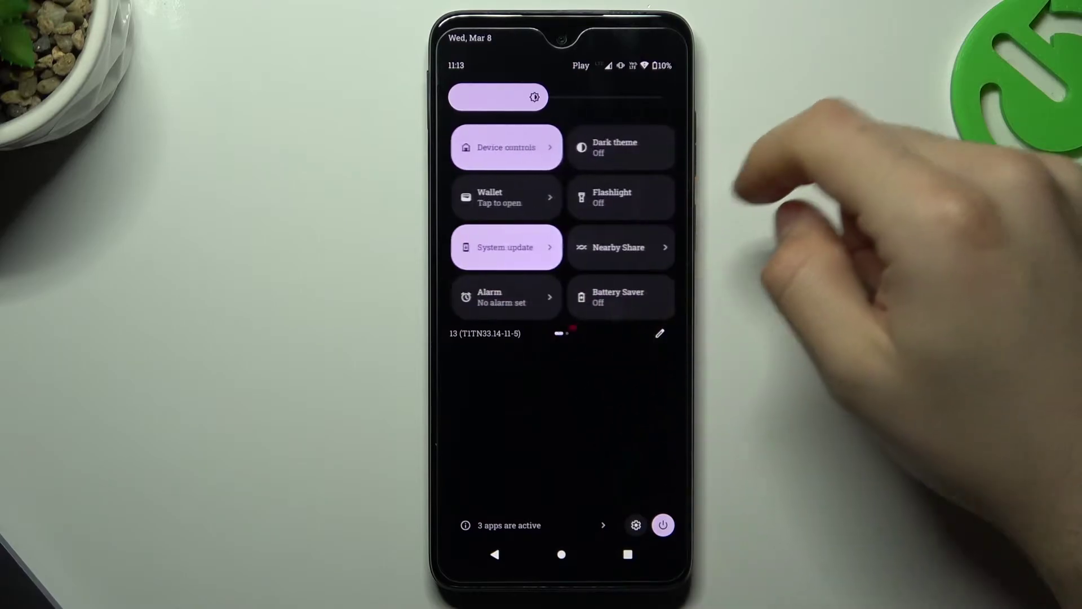
left_click_drag(651, 220, 498, 220)
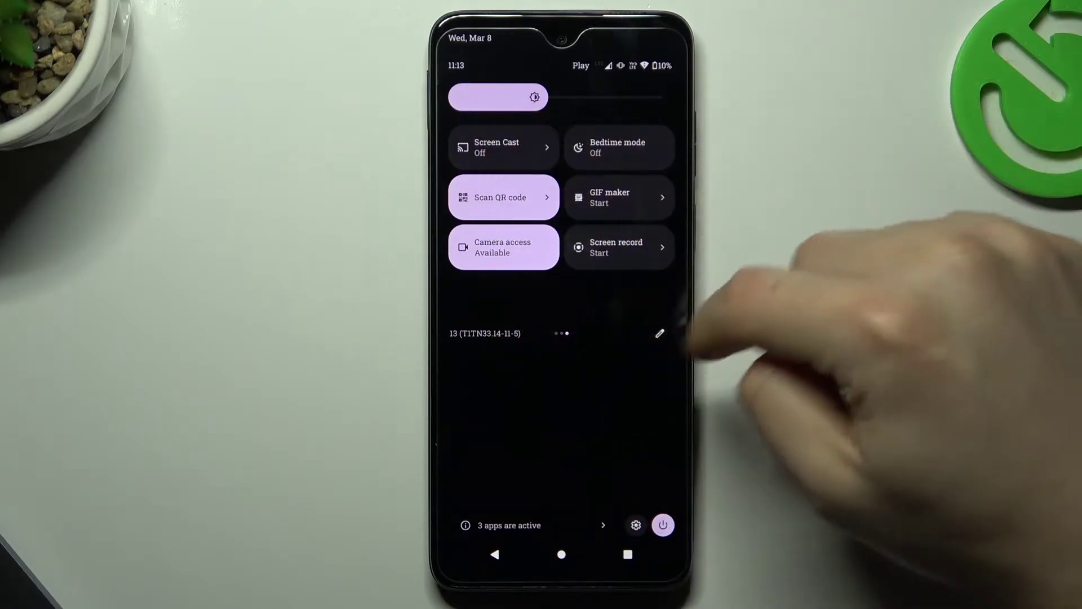
- Edit the quick settings tiles and drag Color inversion in beside Camera access
left_click(651, 333)
scroll(610, 339, "down", 3)
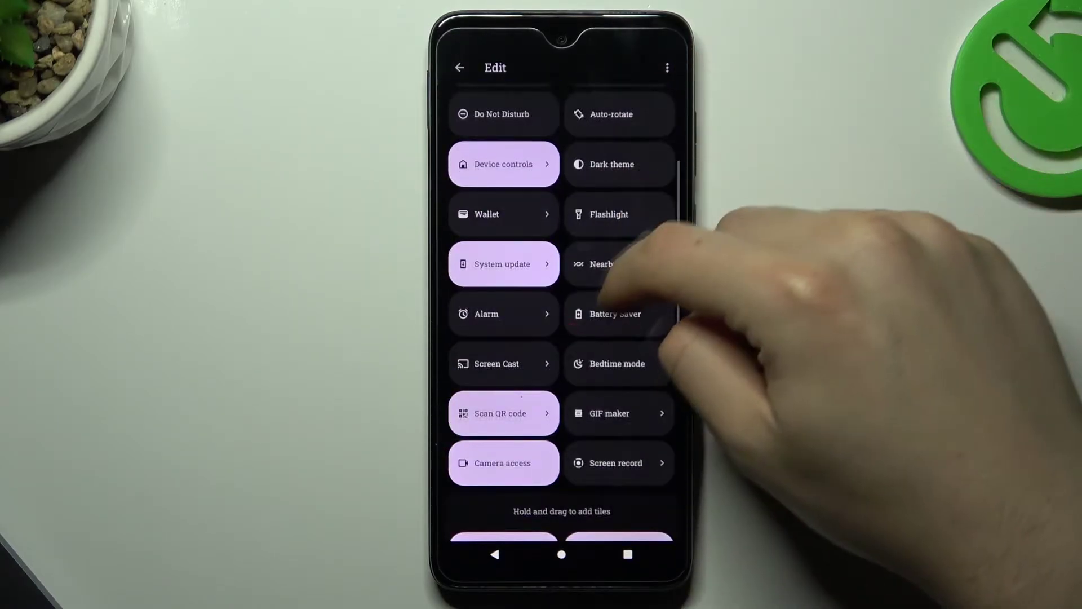
scroll(626, 313, "down", 2)
scroll(625, 279, "down", 3)
scroll(618, 279, "down", 4)
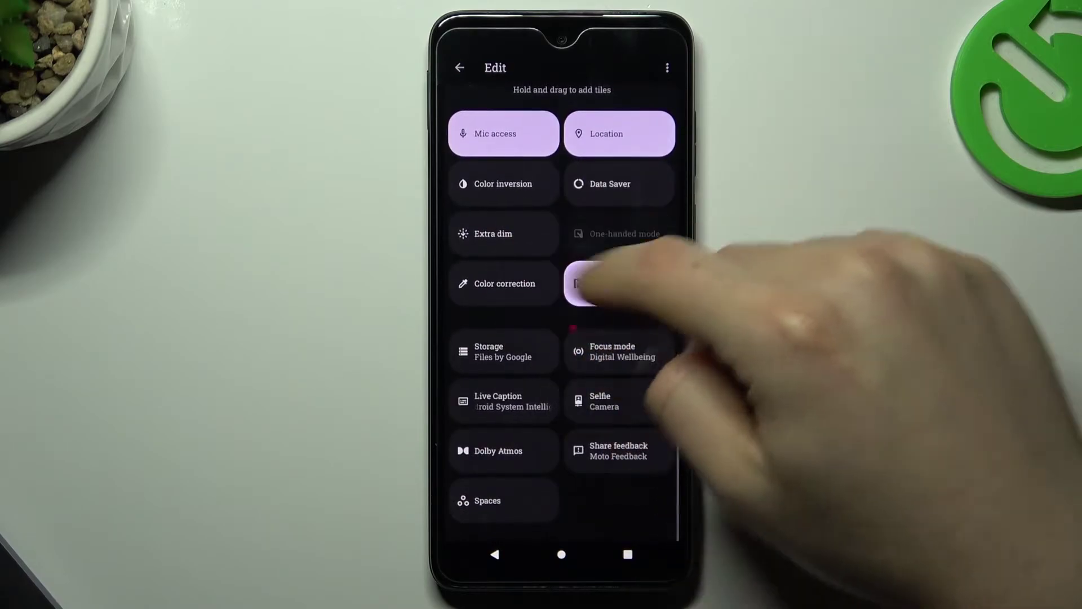
left_click_drag(592, 283, 601, 221)
scroll(592, 279, "up", 1)
scroll(524, 321, "down", 1)
mouse_move(507, 315)
left_mouse_down()
mouse_move(604, 157)
mouse_move(619, 173)
left_mouse_up()
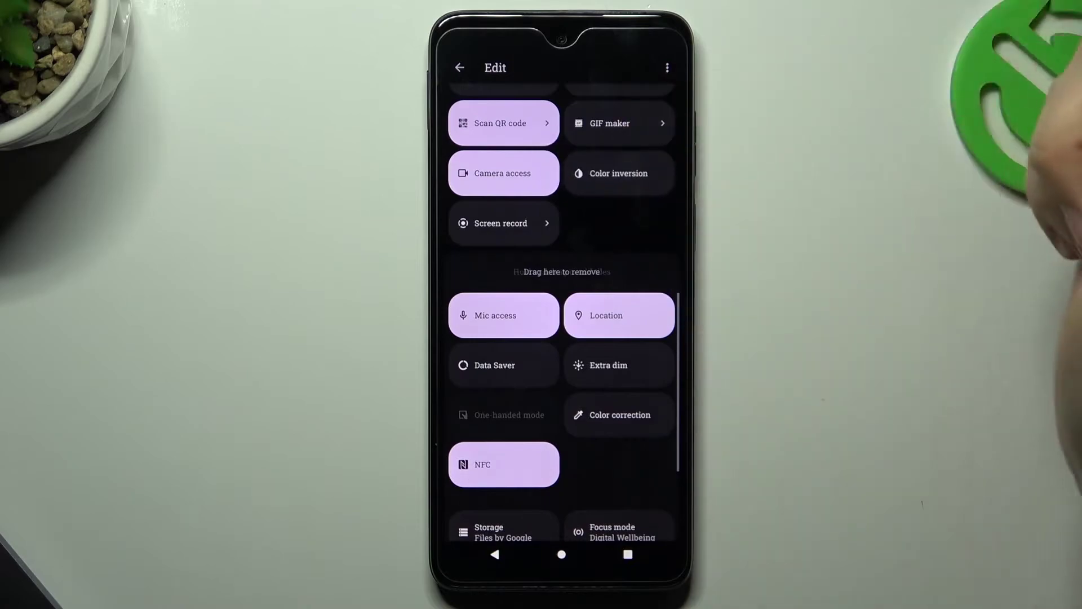
scroll(562, 224, "up", 2)
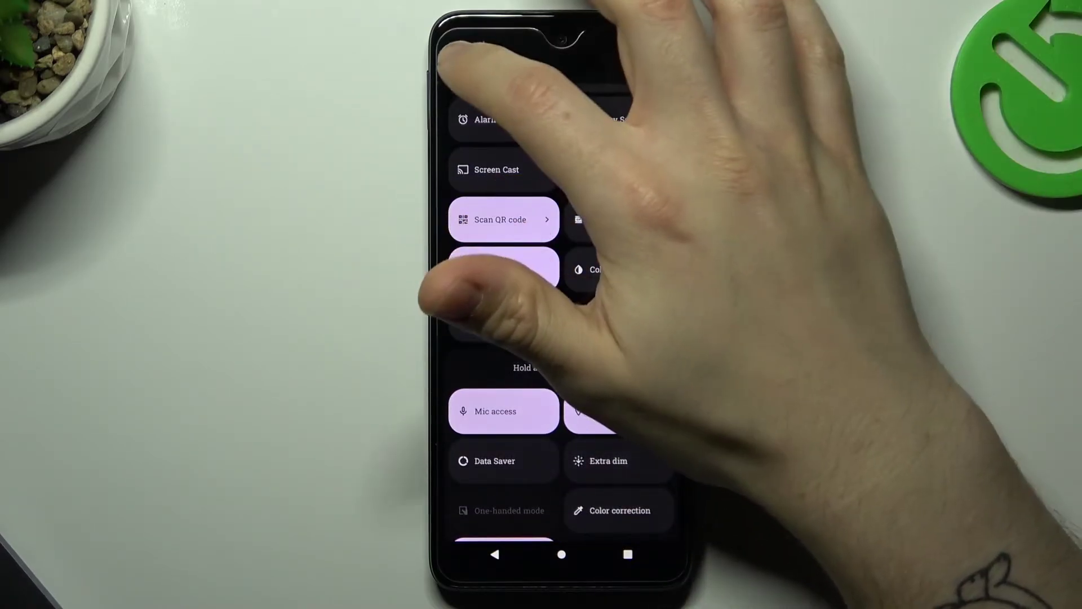
- Leave tile editing and start Screen Cast so 'Cast screen to device' searches for devices
left_click(459, 68)
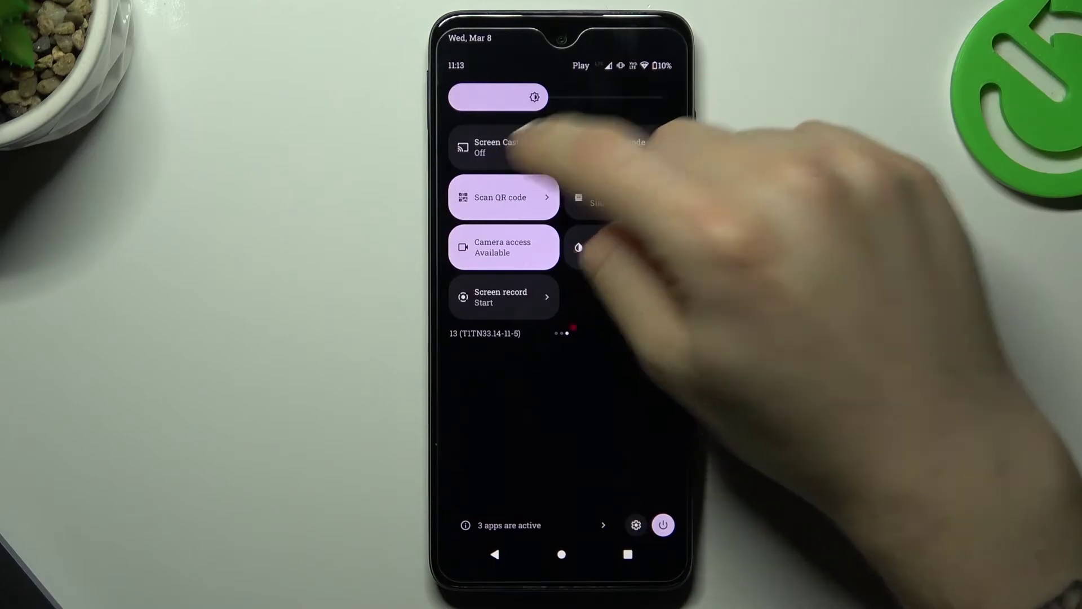
left_click(495, 147)
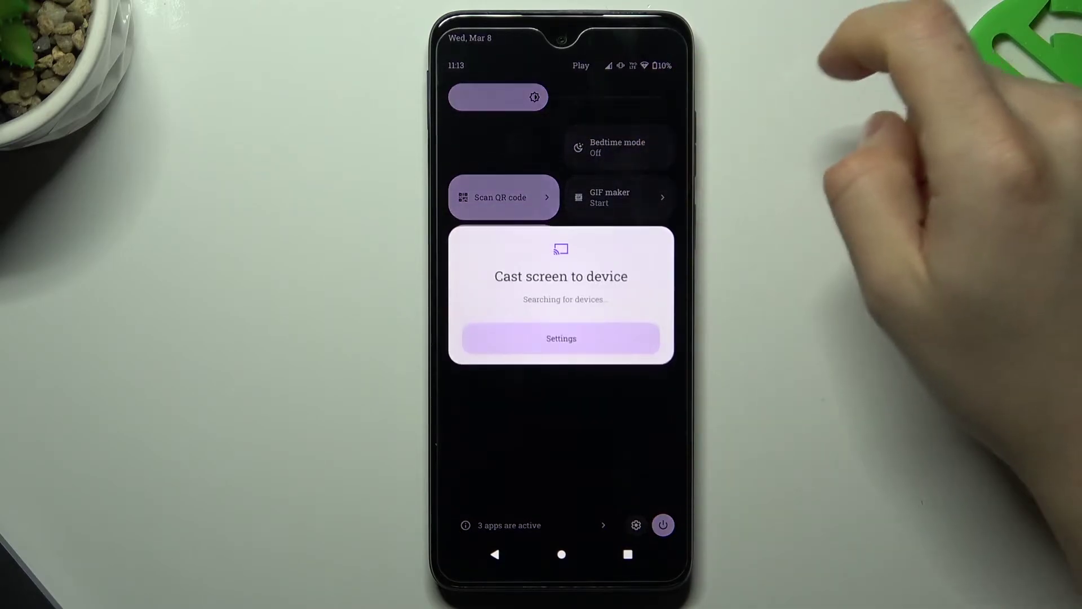